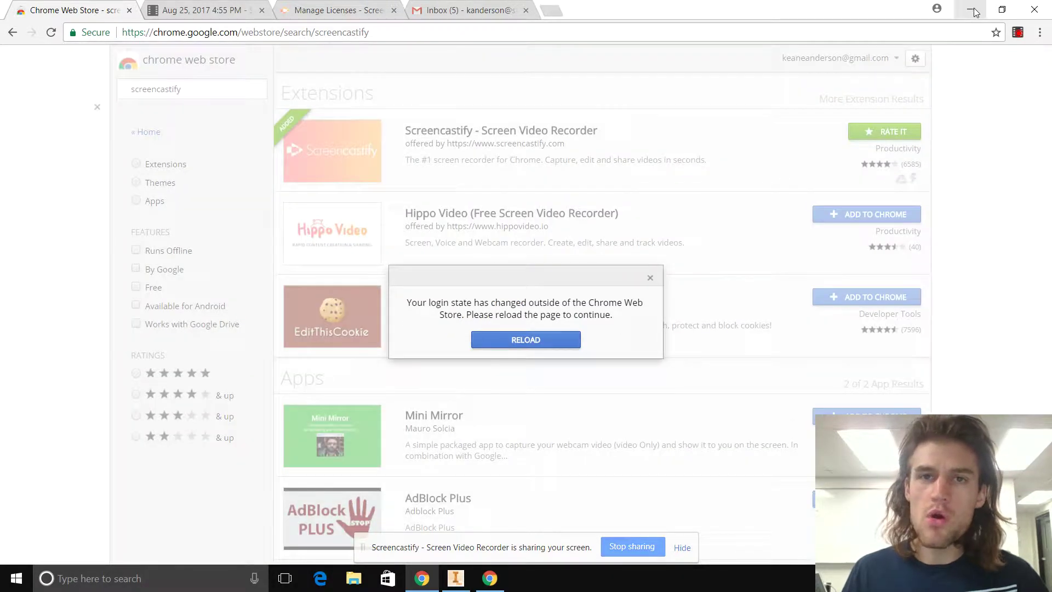
Minimize Chrome to reveal the hollow cube-frame part in Inventor.
click(973, 10)
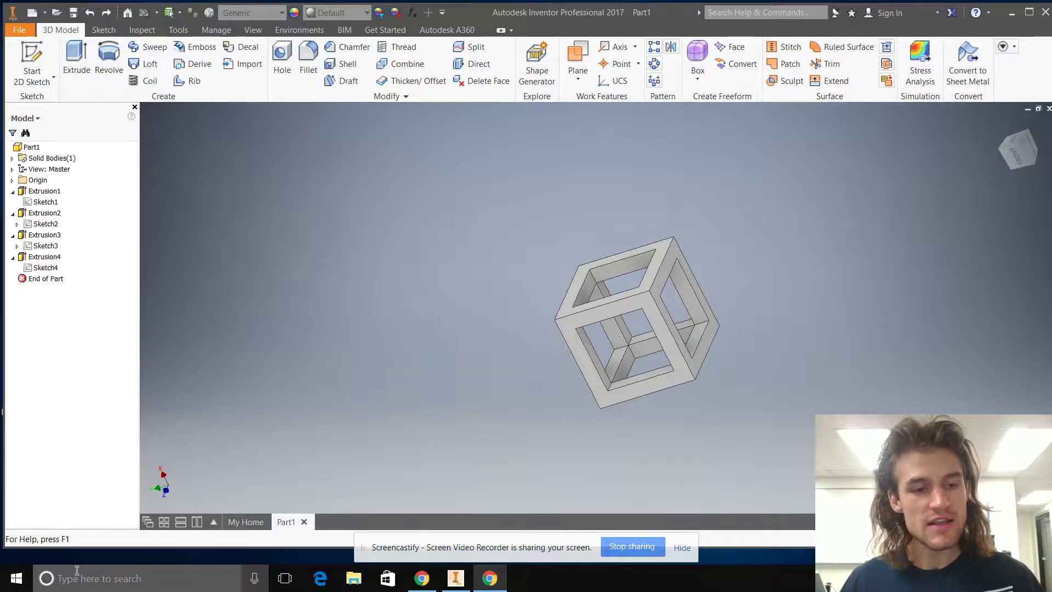
Search the Start menu for 'sni' so Snipping Tool appears as the best match.
click(16, 577)
scroll(157, 273, down, 15)
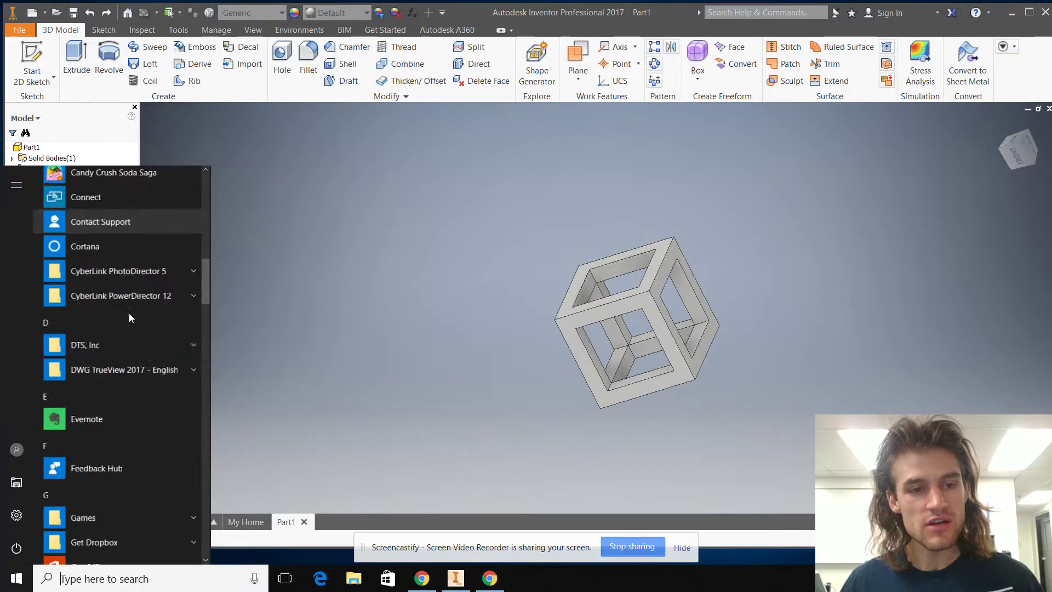
click(119, 582)
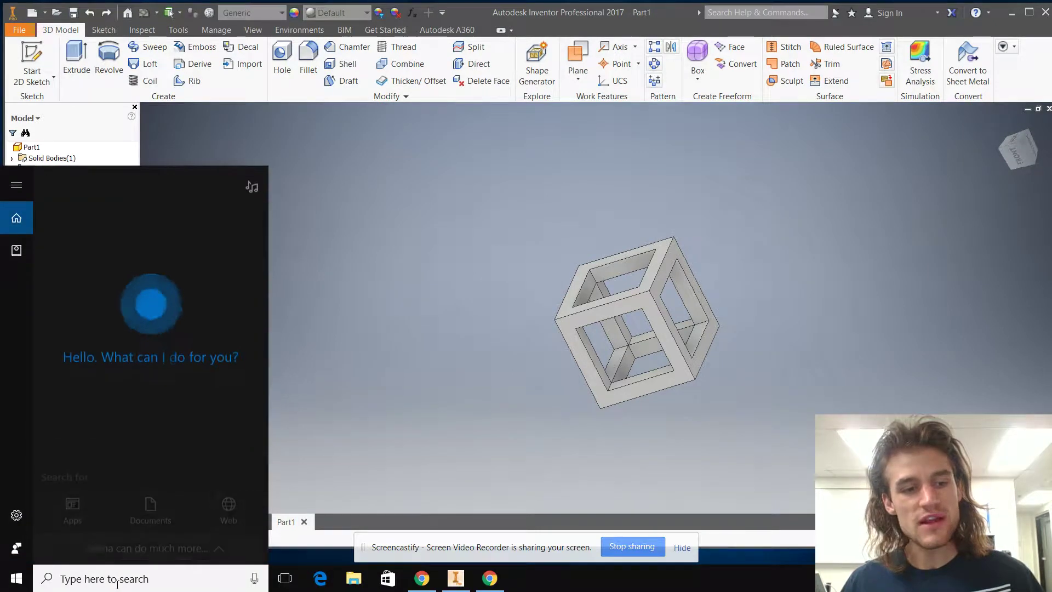
text(snip)
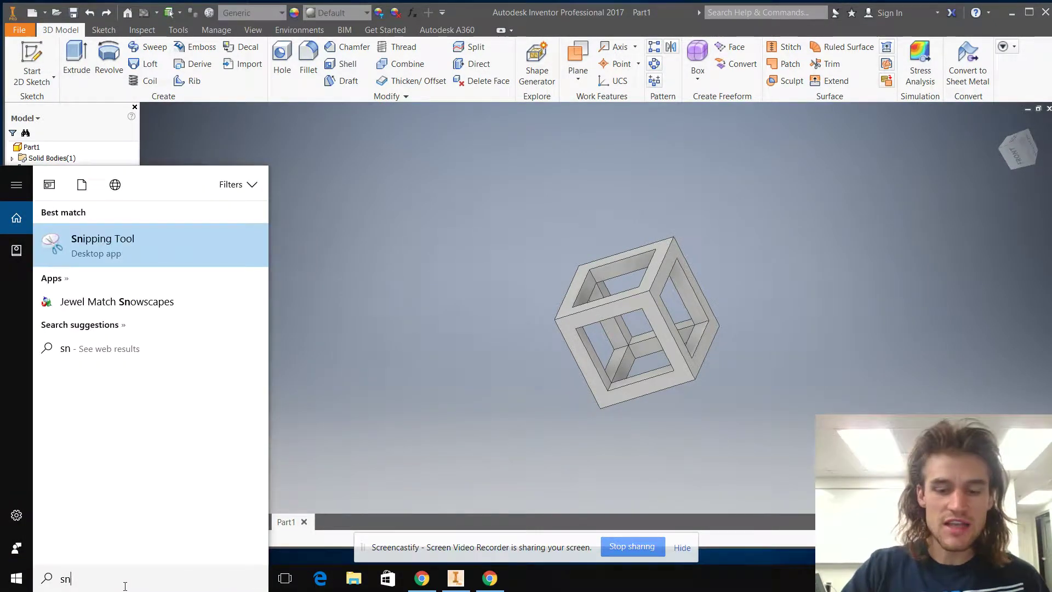
Launch Snipping Tool, move it aside, and take two trial snips of the Inventor screen.
click(106, 240)
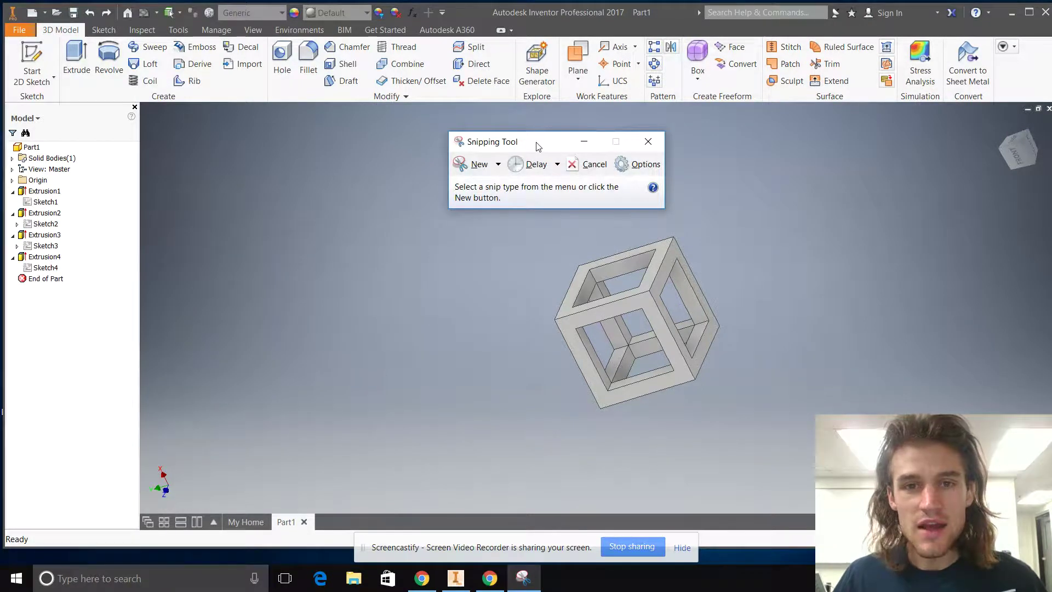
drag(538, 146, 331, 123)
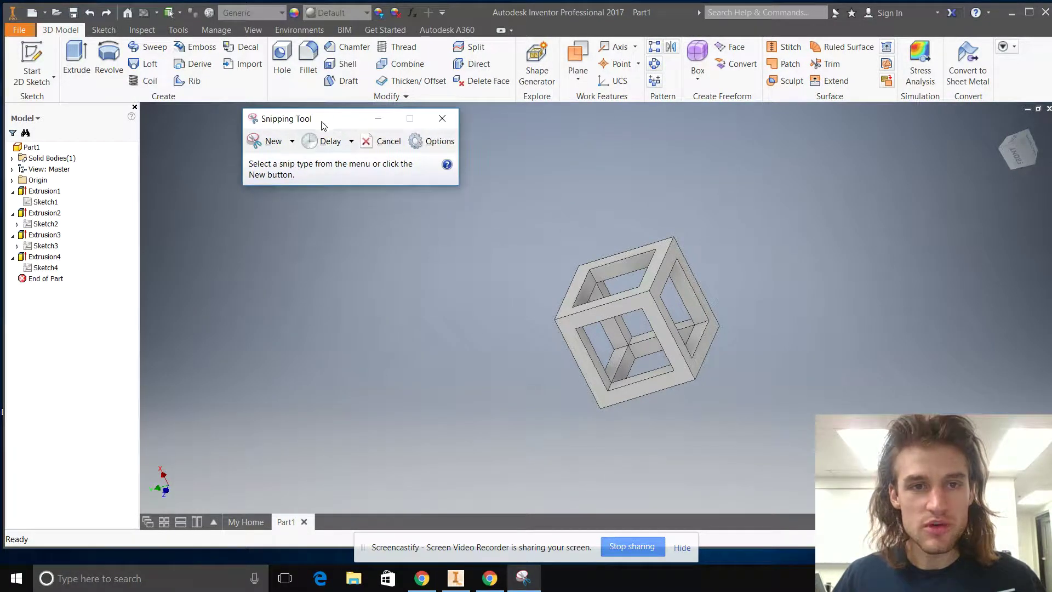
click(274, 141)
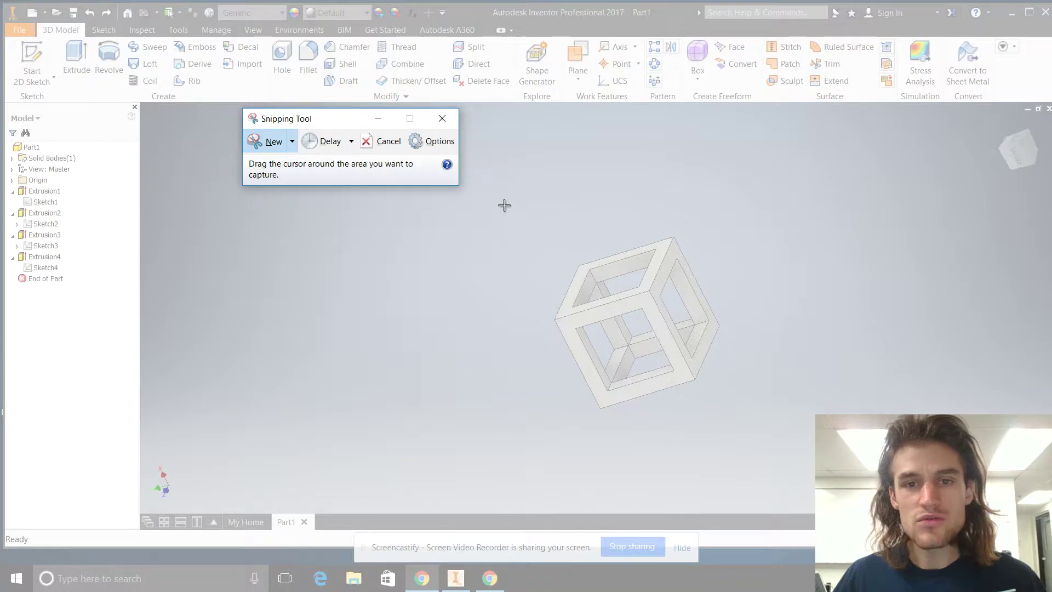
drag(504, 201, 785, 457)
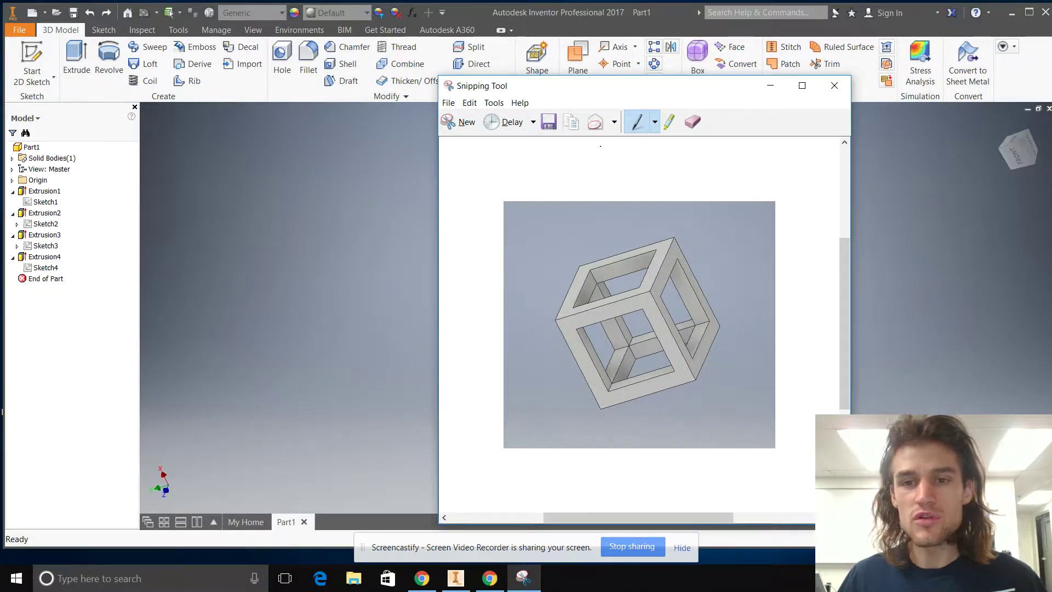
click(455, 123)
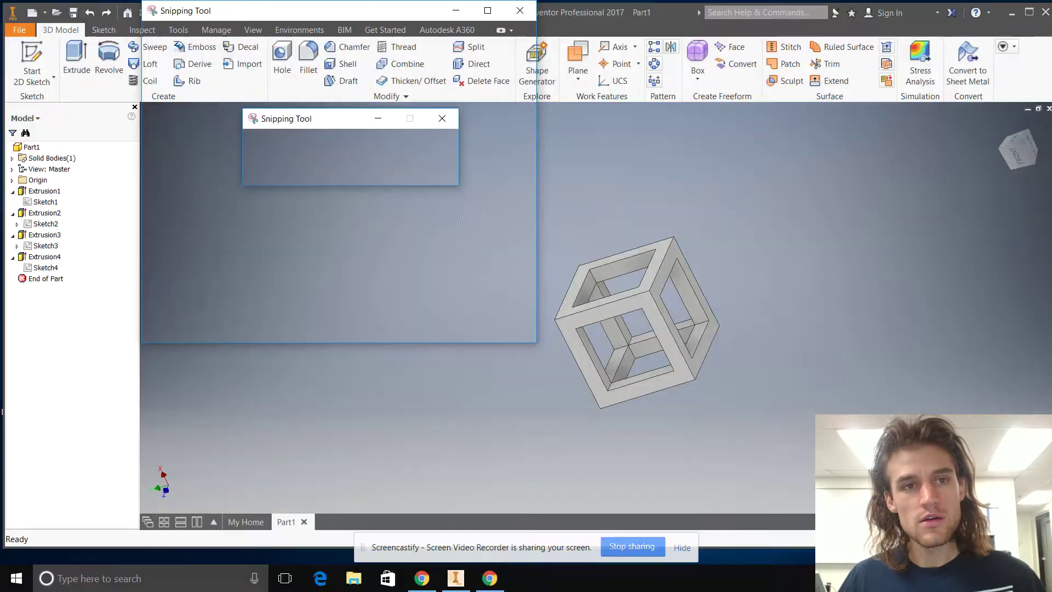
drag(461, 217, 460, 215)
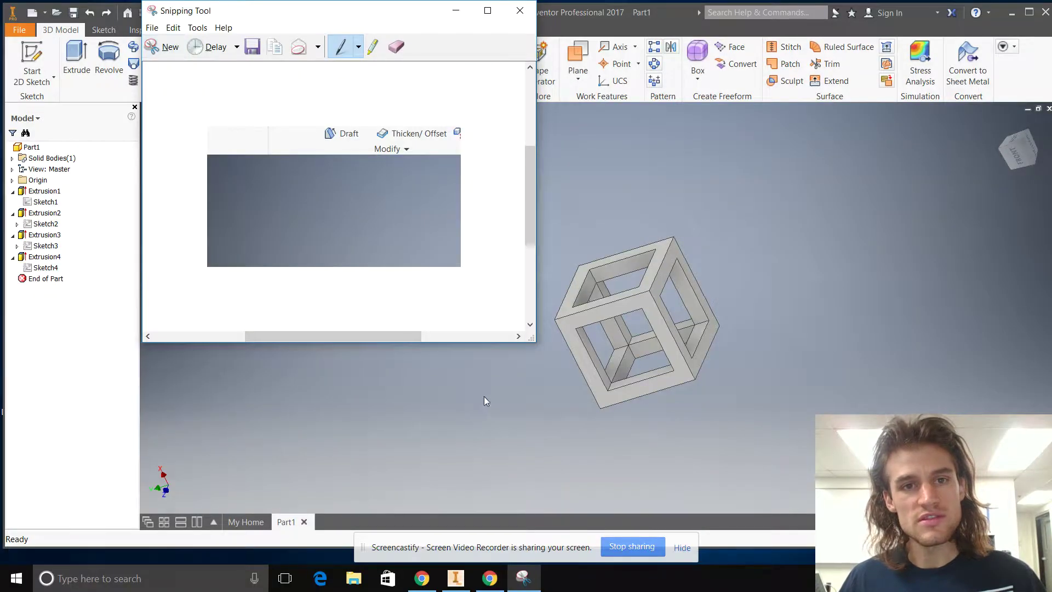
click(169, 47)
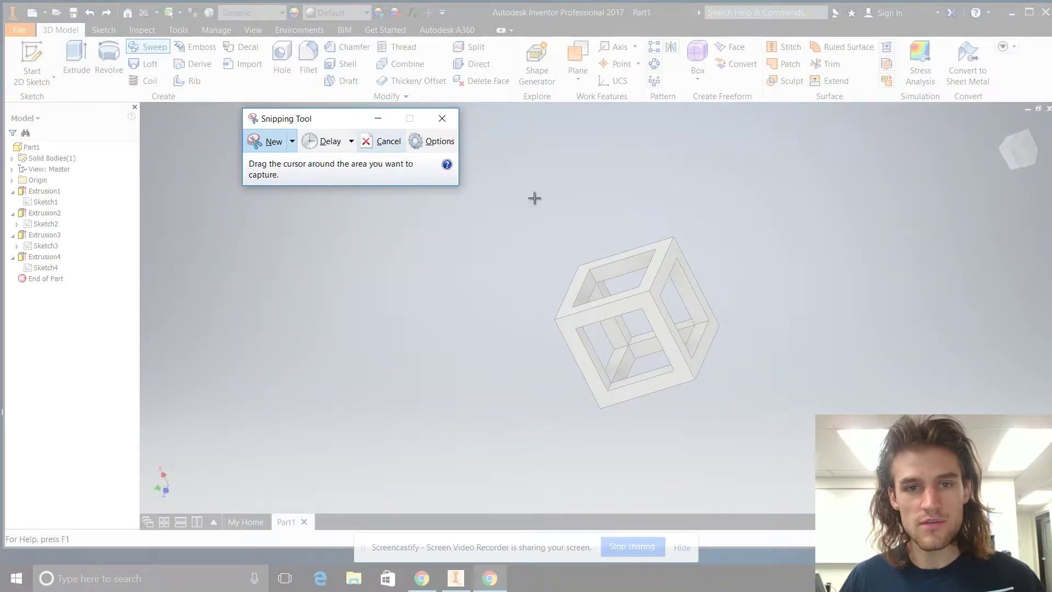
Try a Free-form Snip traced around the cube, then discard it.
click(292, 141)
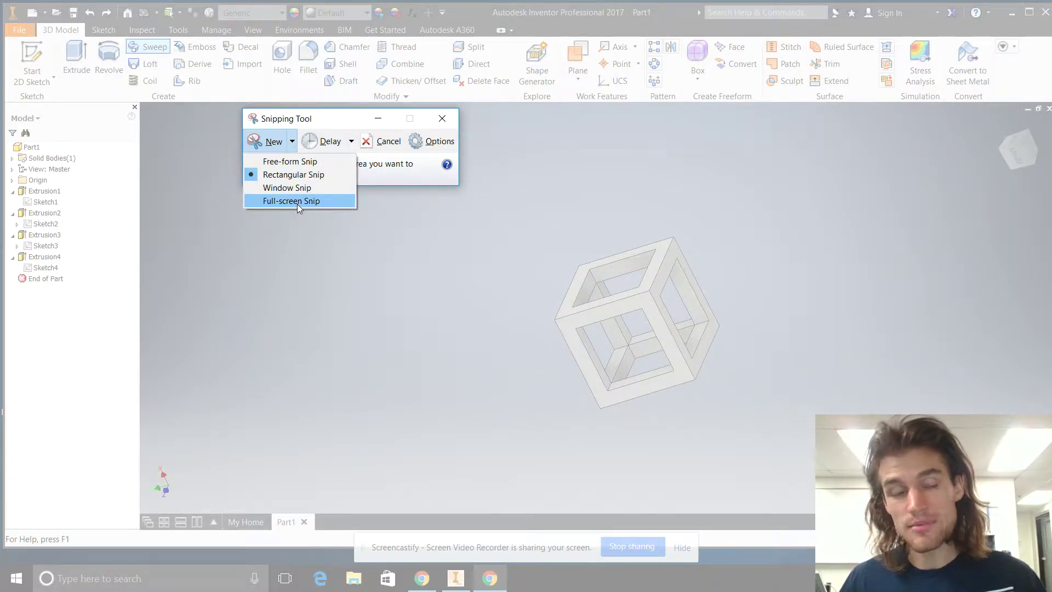
click(289, 161)
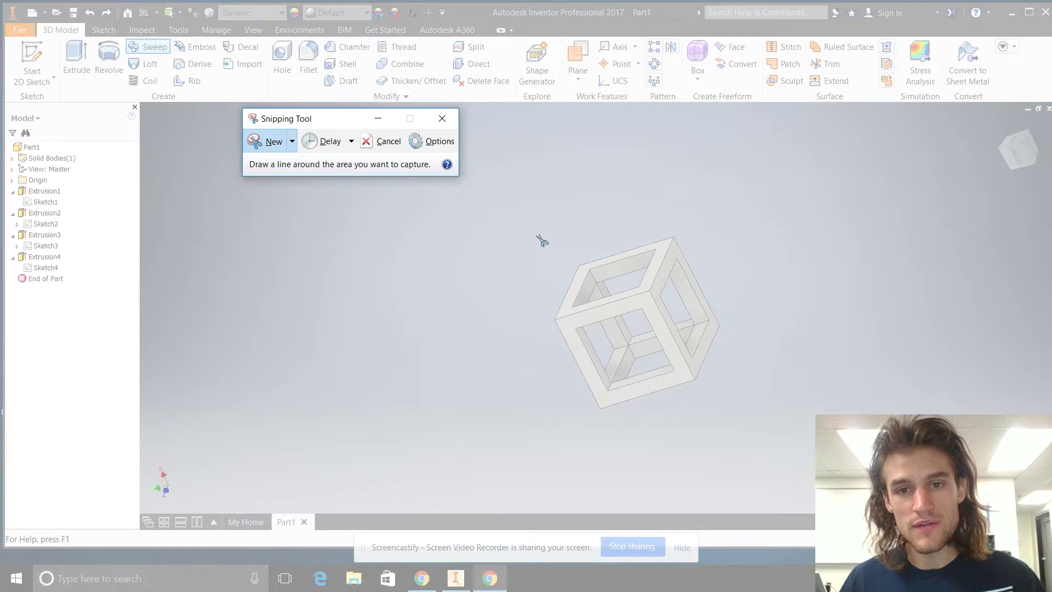
mouse_move(541, 240)
mouse_down()
mouse_move(515, 280)
mouse_move(555, 370)
mouse_up()
mouse_move(640, 463)
mouse_down()
mouse_move(840, 377)
mouse_move(694, 200)
mouse_up()
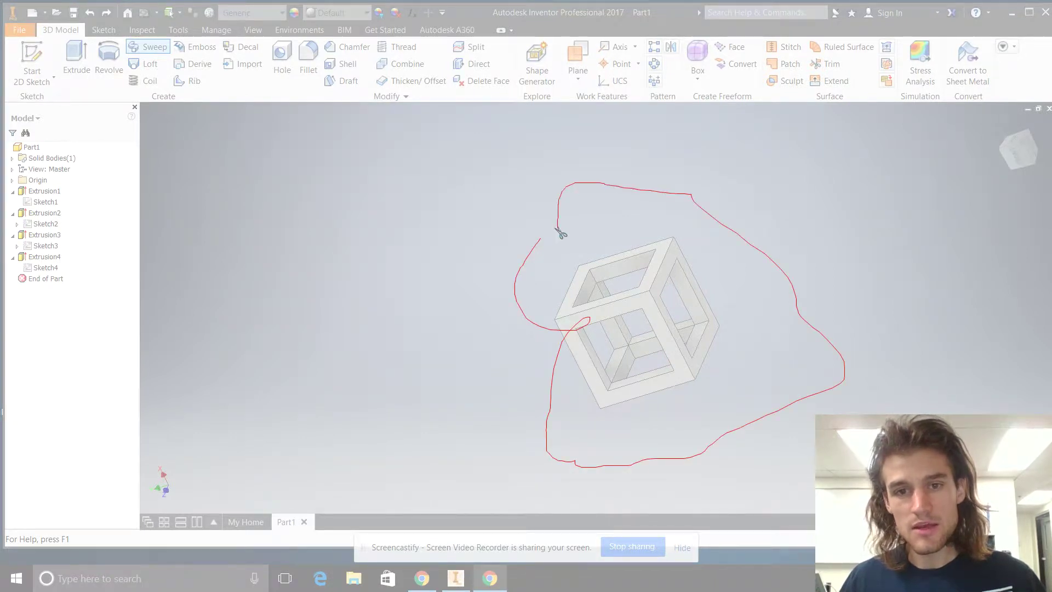
drag(539, 241, 540, 239)
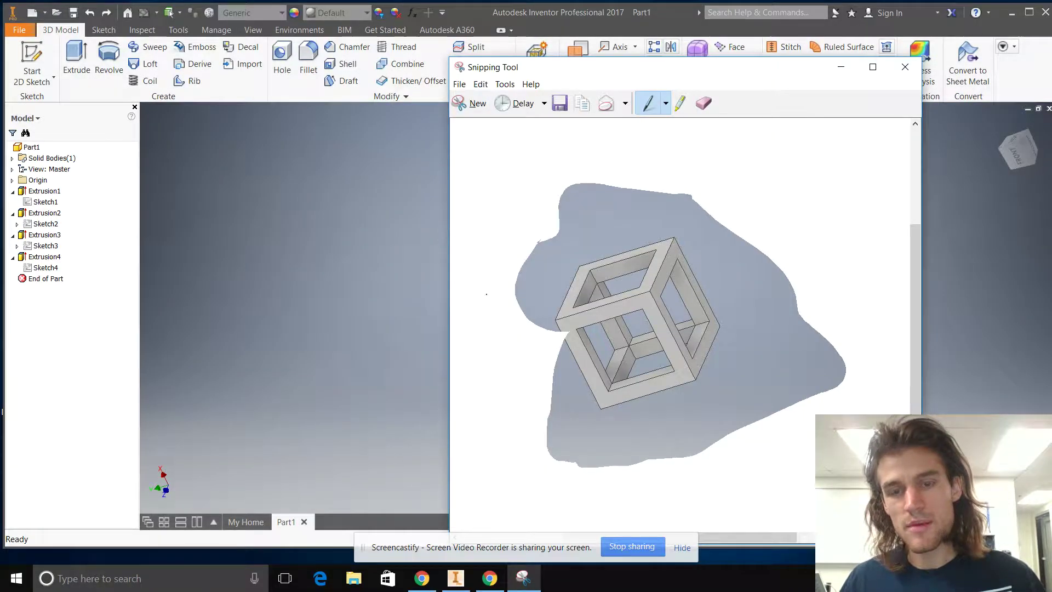
click(474, 103)
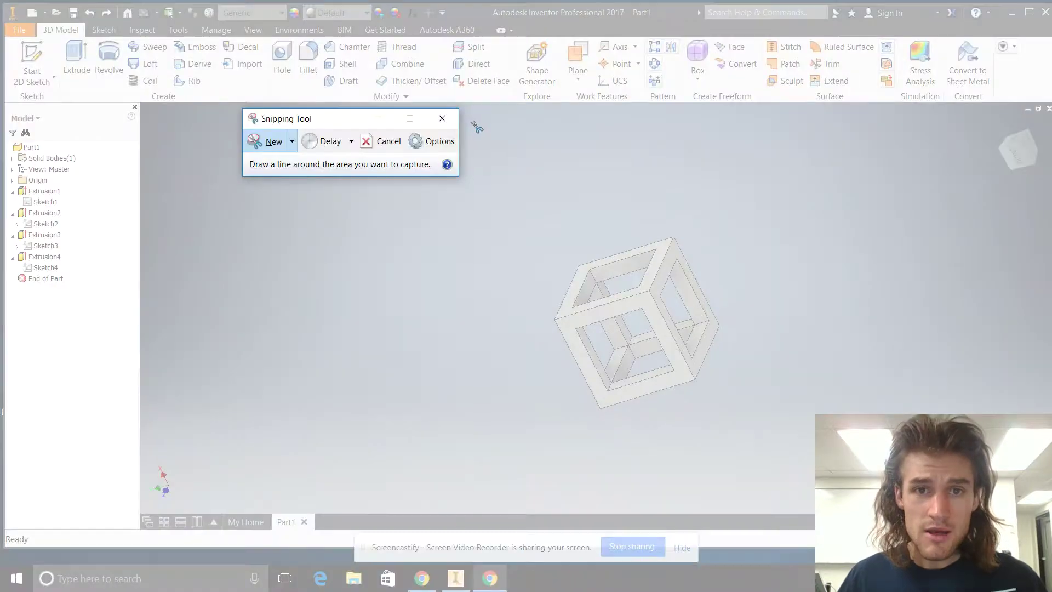
Take a Rectangular Snip tightly around the cube and keep it open.
click(292, 141)
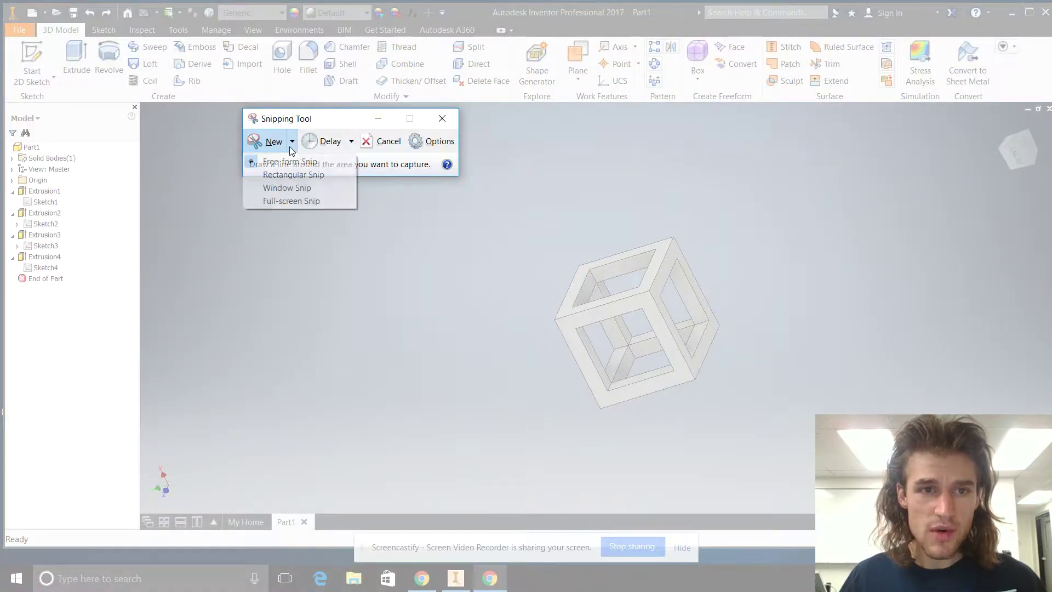
click(284, 175)
drag(529, 214, 741, 431)
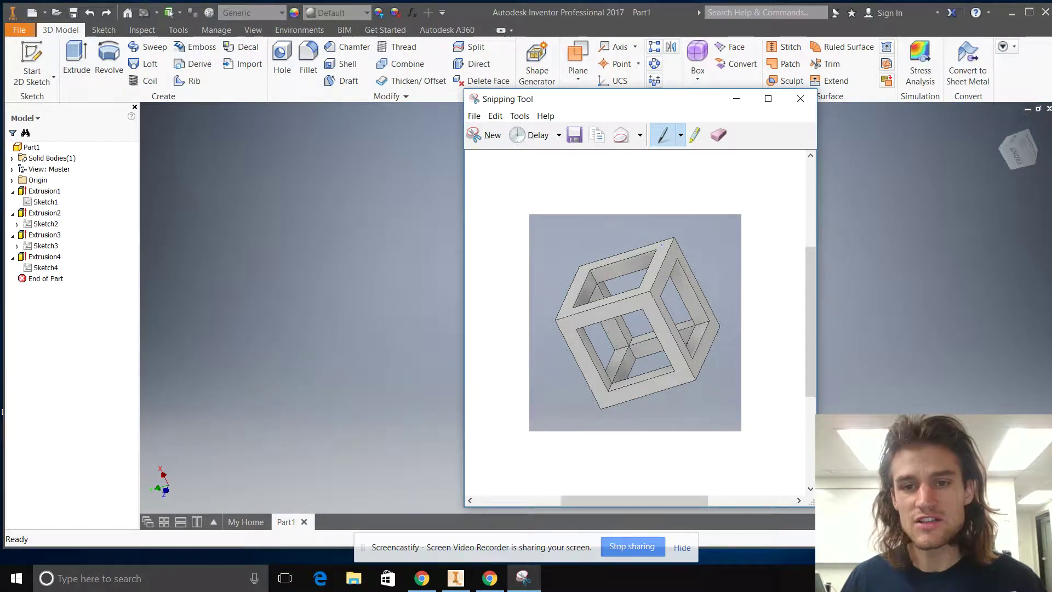
click(801, 100)
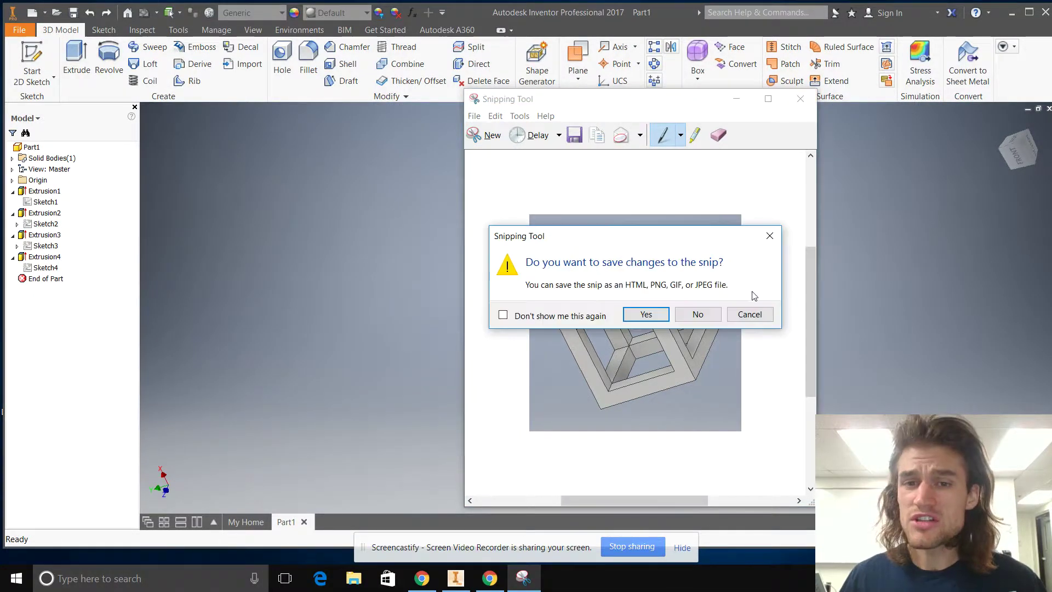
click(763, 316)
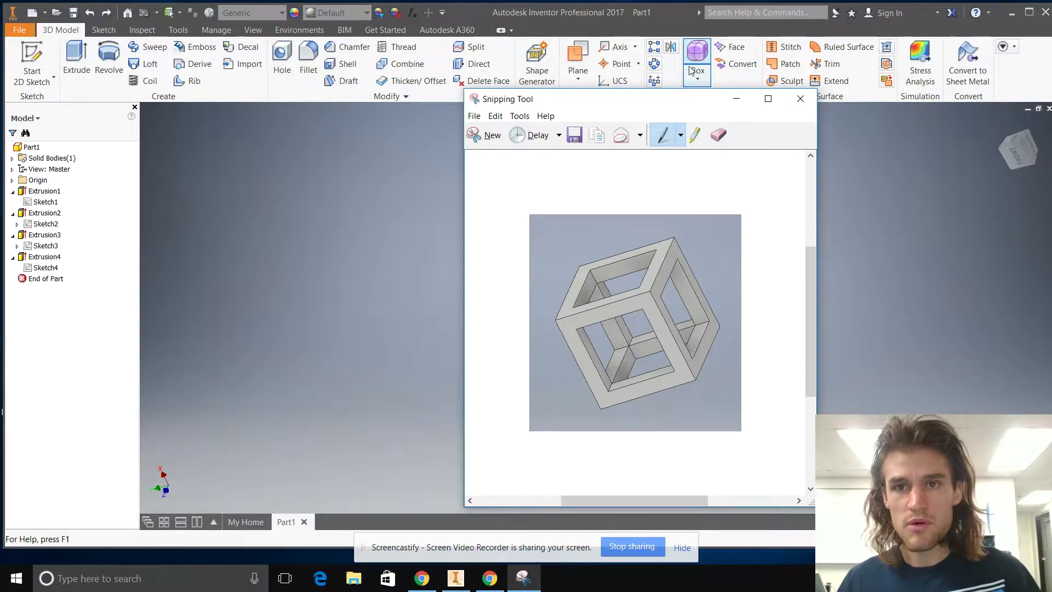
Bring Inventor forward and view the cube frame from the Front, then the Bottom.
click(833, 142)
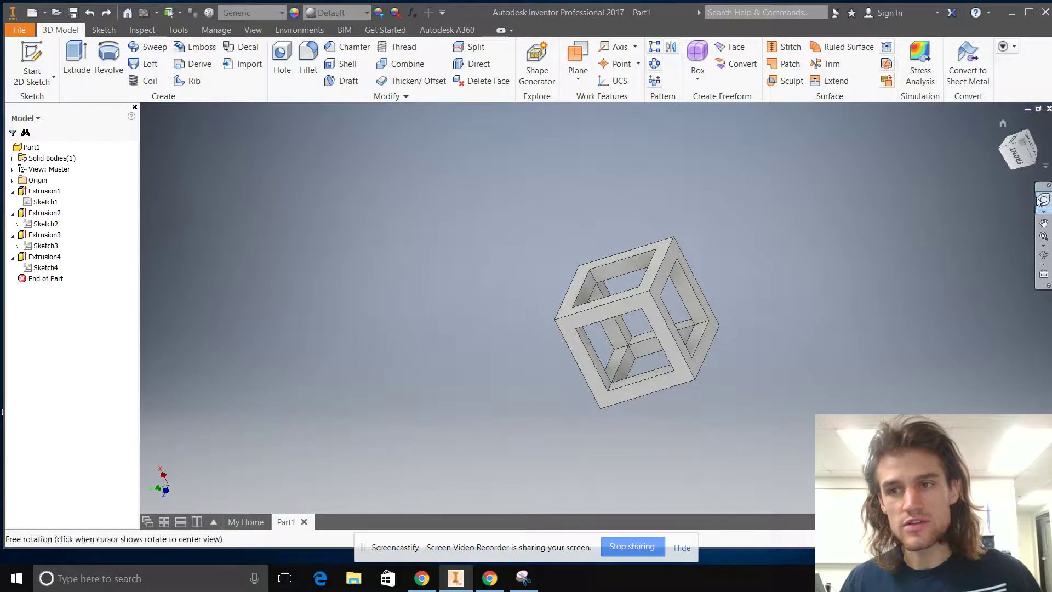
click(1016, 161)
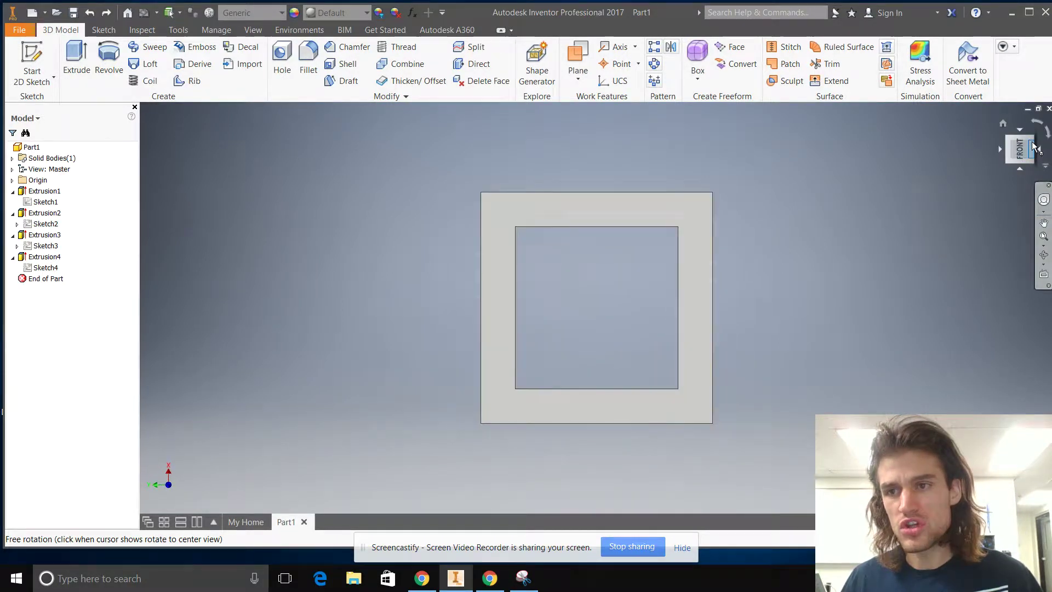
drag(1032, 141, 1032, 162)
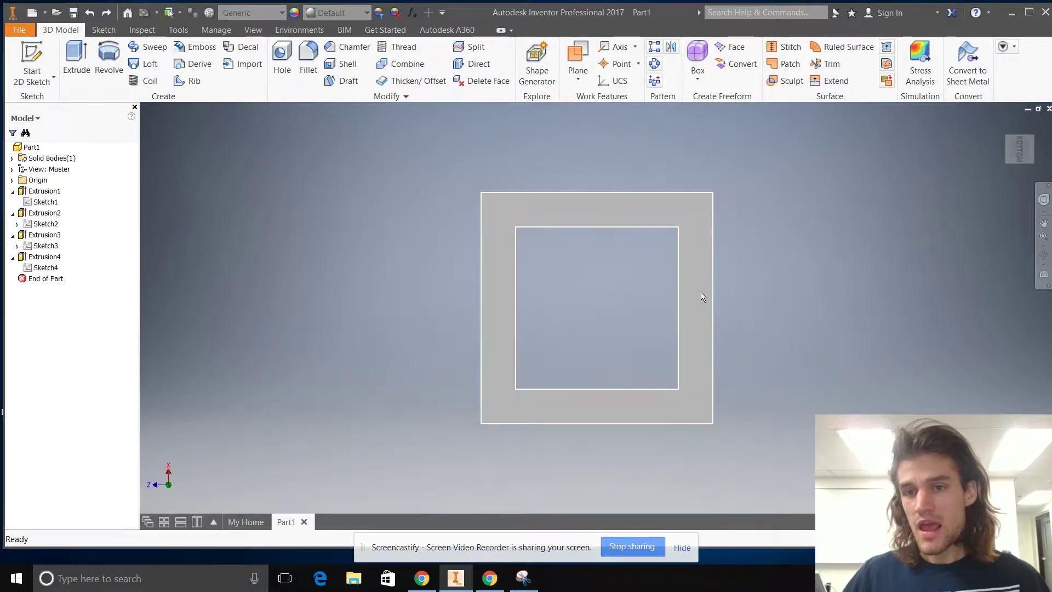
scroll(703, 297, down, 4)
scroll(702, 296, up, 3)
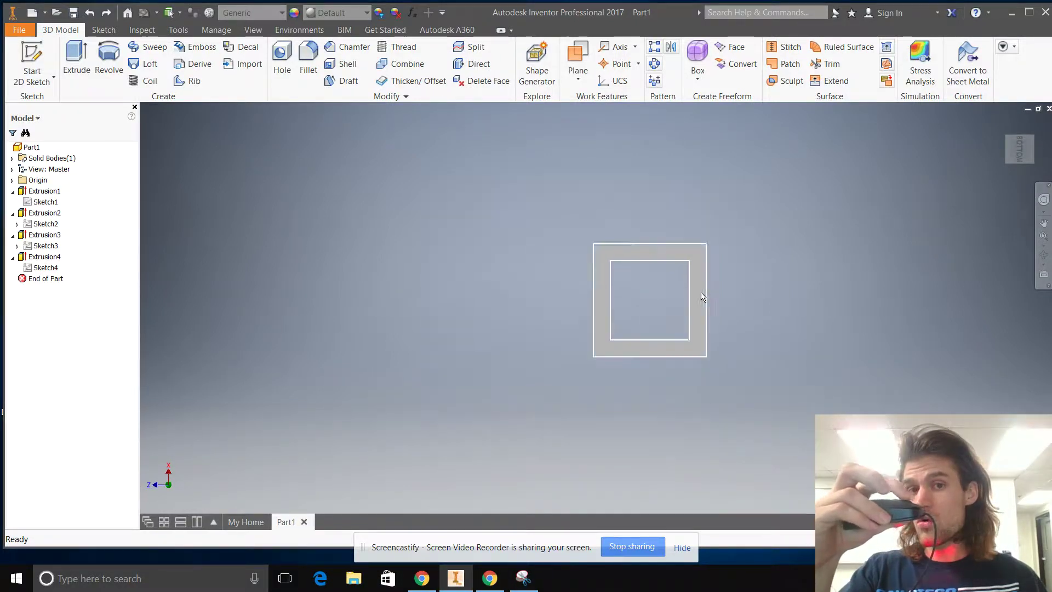
scroll(703, 296, up, 3)
scroll(703, 297, up, 2)
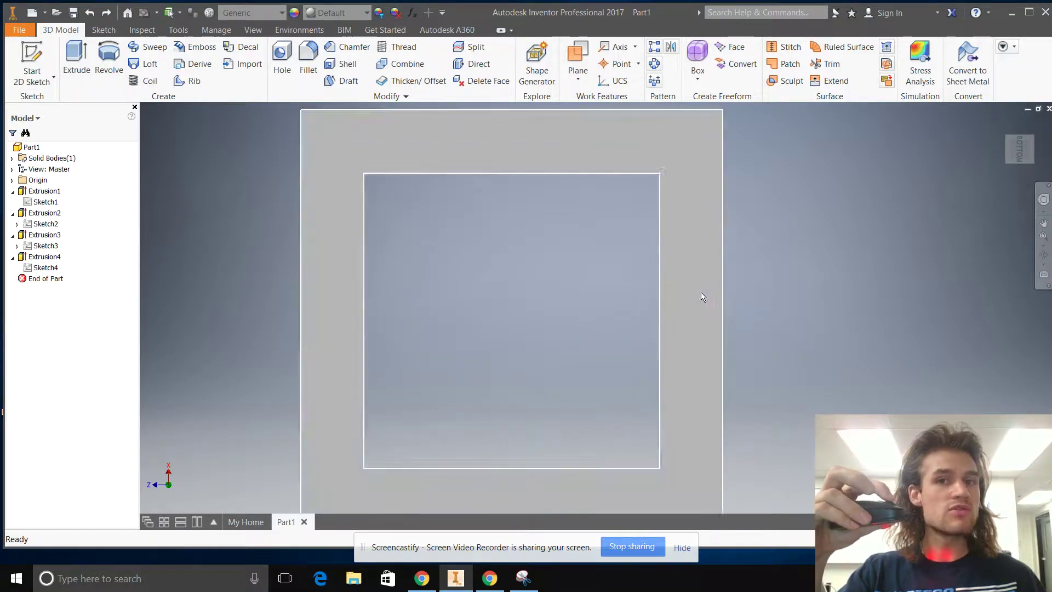
scroll(703, 297, down, 2)
scroll(702, 296, up, 5)
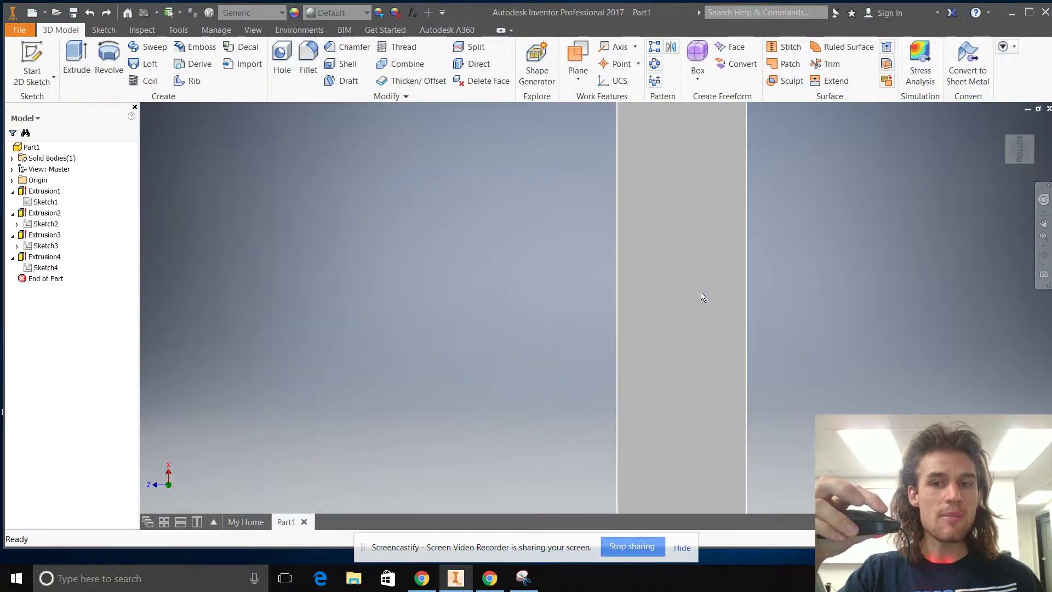
scroll(703, 297, down, 5)
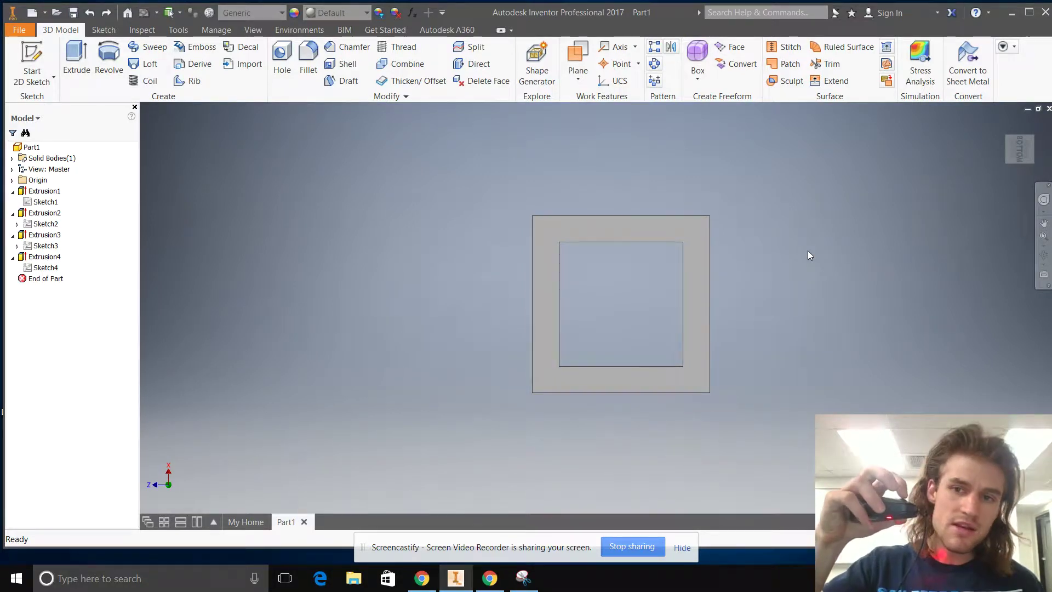
scroll(807, 251, down, 3)
scroll(808, 251, up, 5)
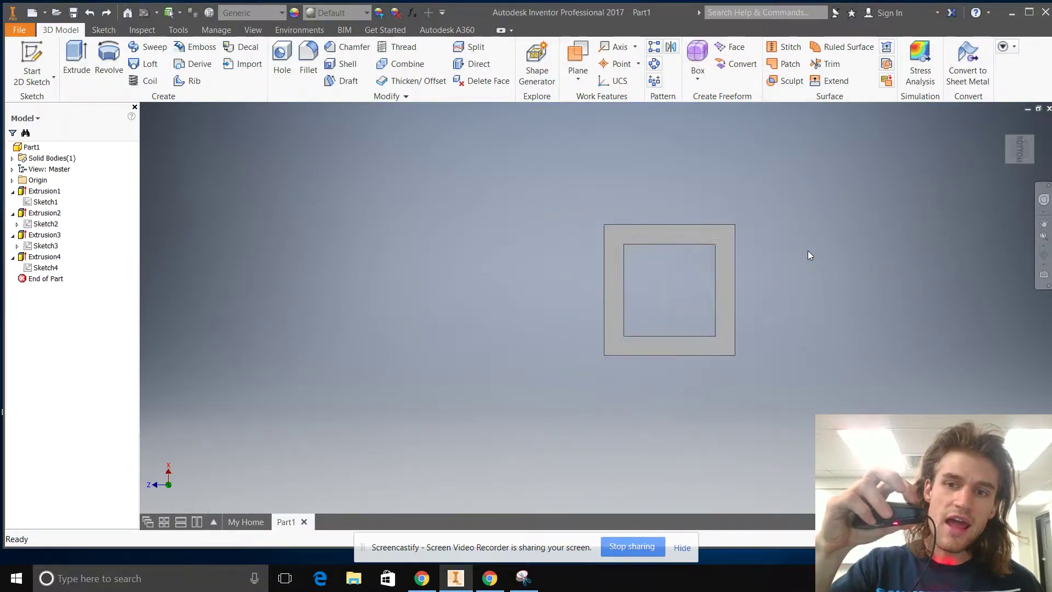
scroll(807, 251, down, 2)
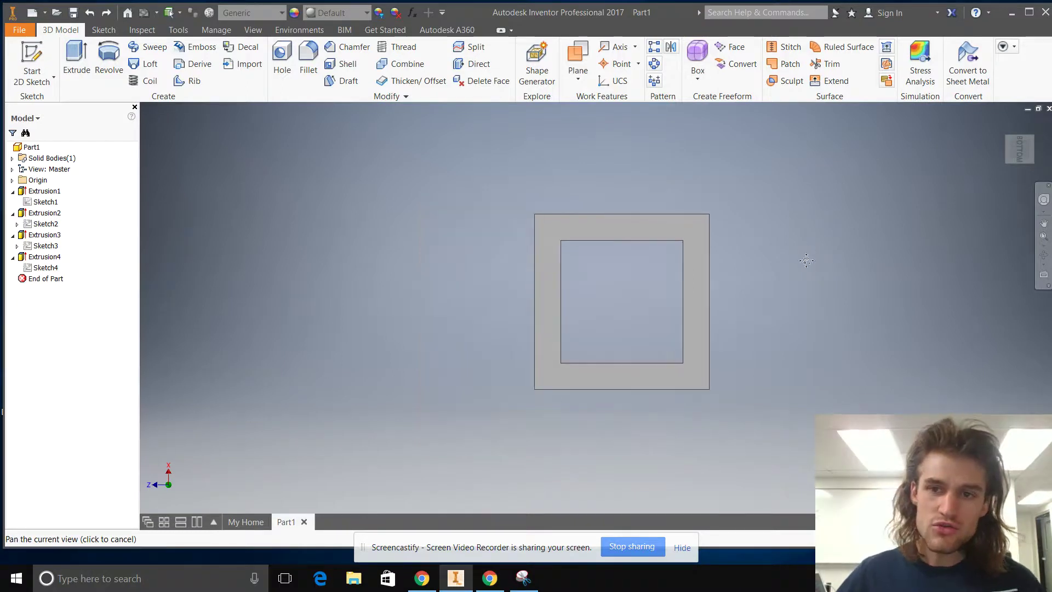
drag(936, 216, 846, 181)
scroll(702, 220, up, 3)
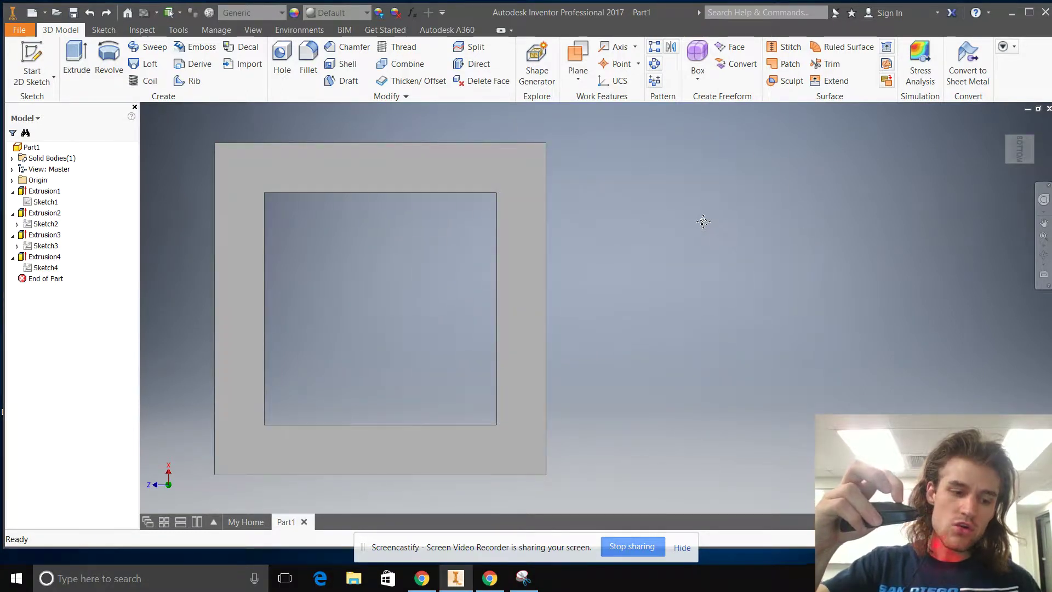
scroll(702, 221, down, 1)
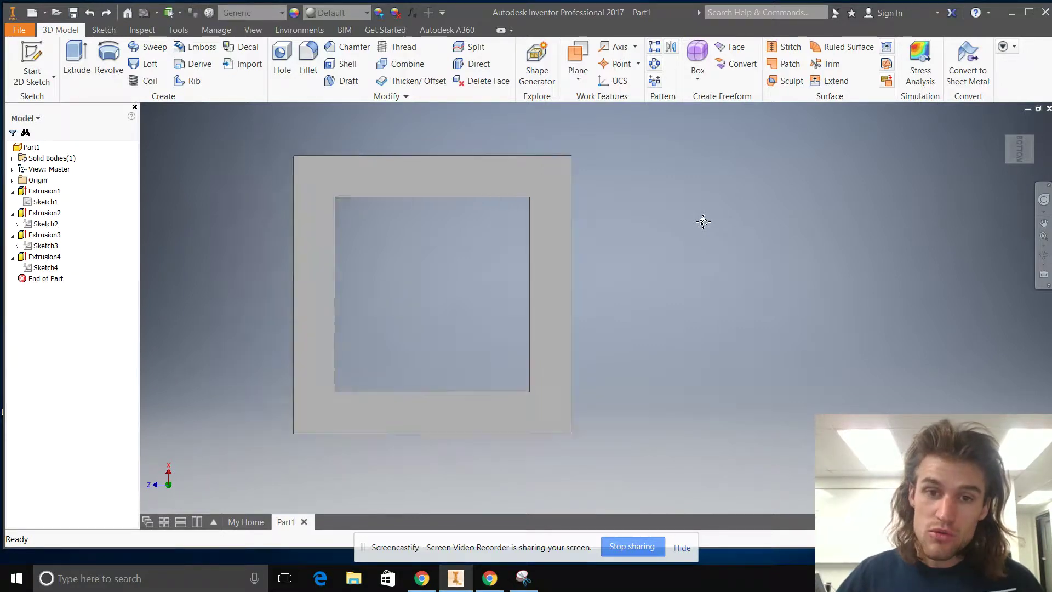
middle_drag(702, 221, 774, 285)
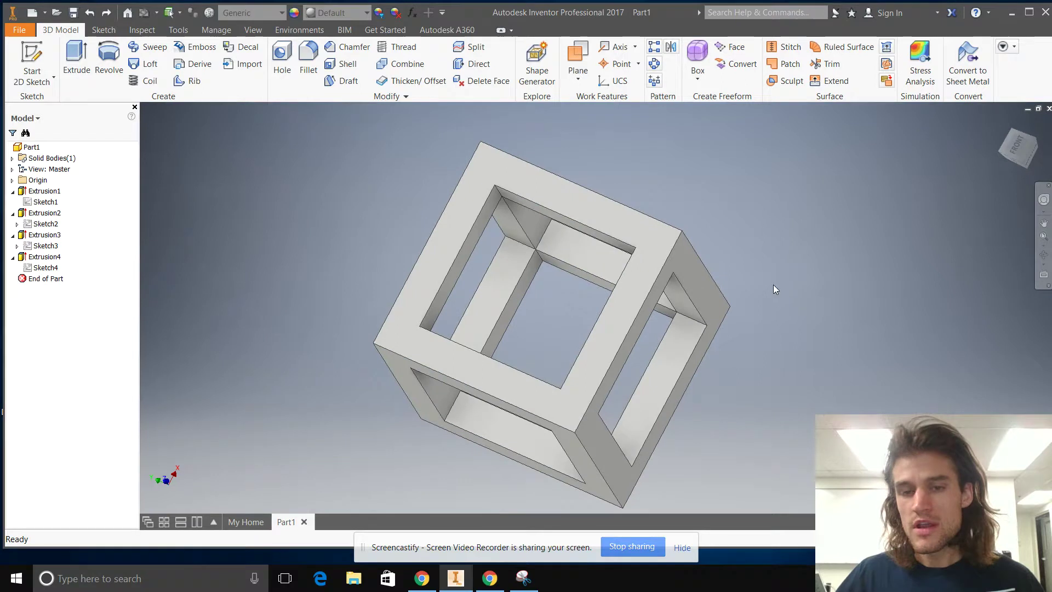
Orbit the cube frame into a tilted 3D view and fit it with Home.
scroll(708, 366, down, 2)
shift+middle_drag(780, 383, 474, 331)
scroll(873, 378, down, 3)
scroll(873, 375, down, 2)
shift+middle_drag(873, 375, 400, 389)
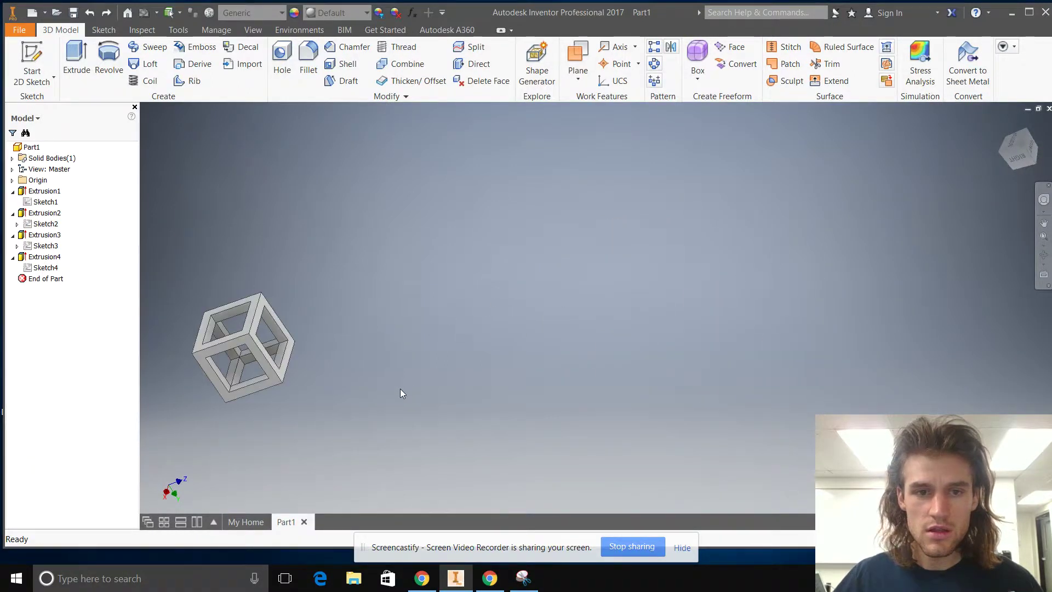
key(Home)
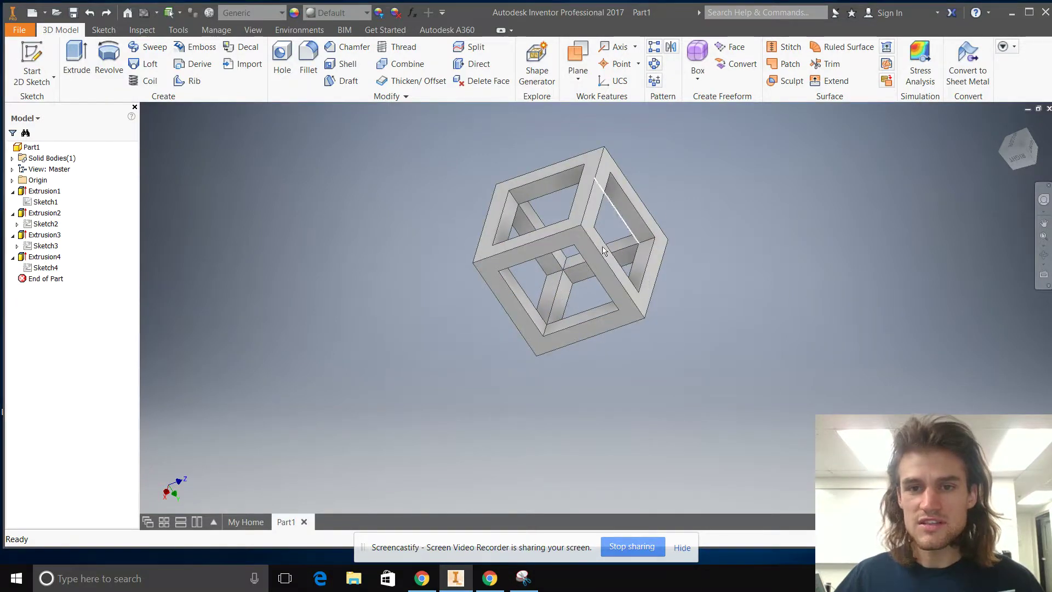
click(523, 578)
Snip the tilted cube frame and copy it with Edit > Copy.
click(484, 136)
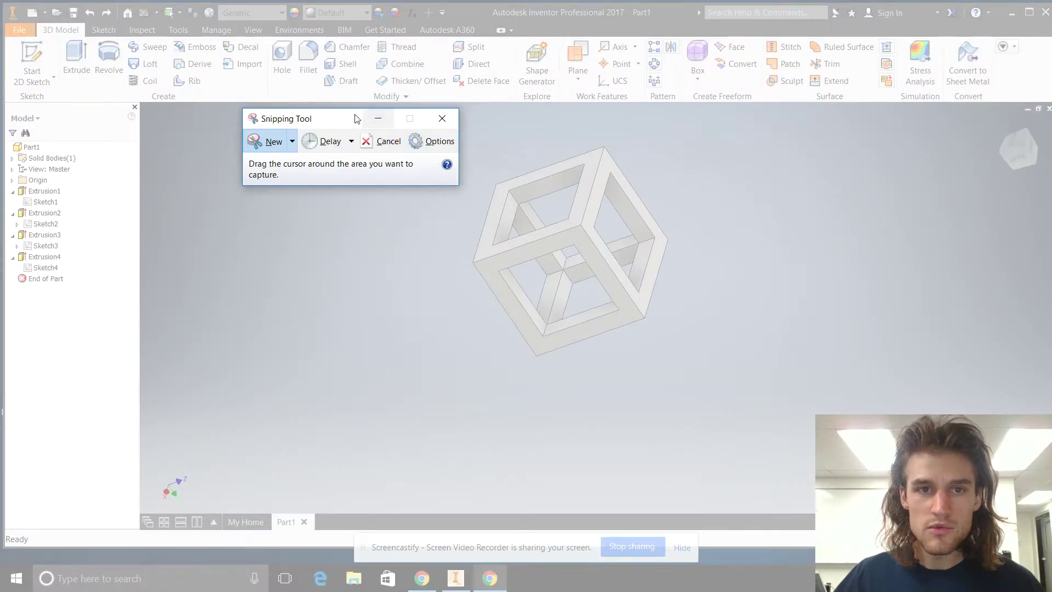
drag(344, 119, 264, 118)
drag(424, 133, 713, 390)
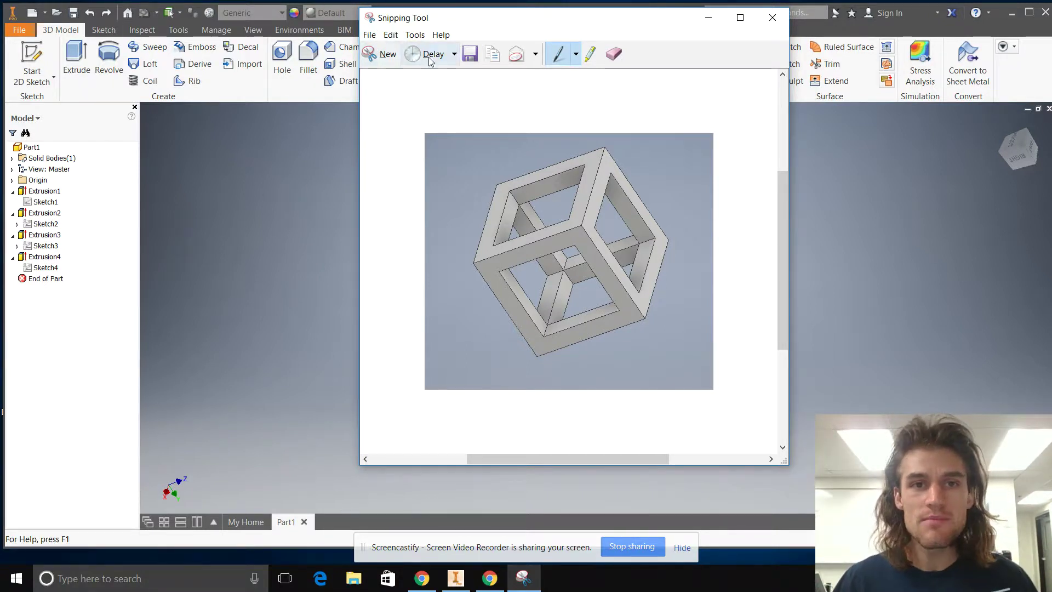
click(391, 36)
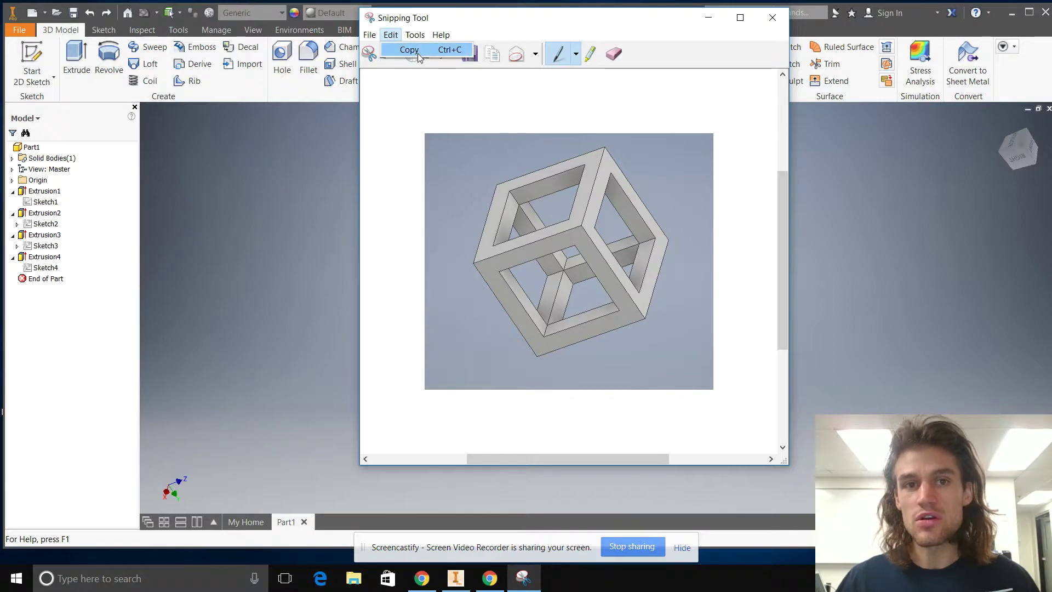
click(419, 53)
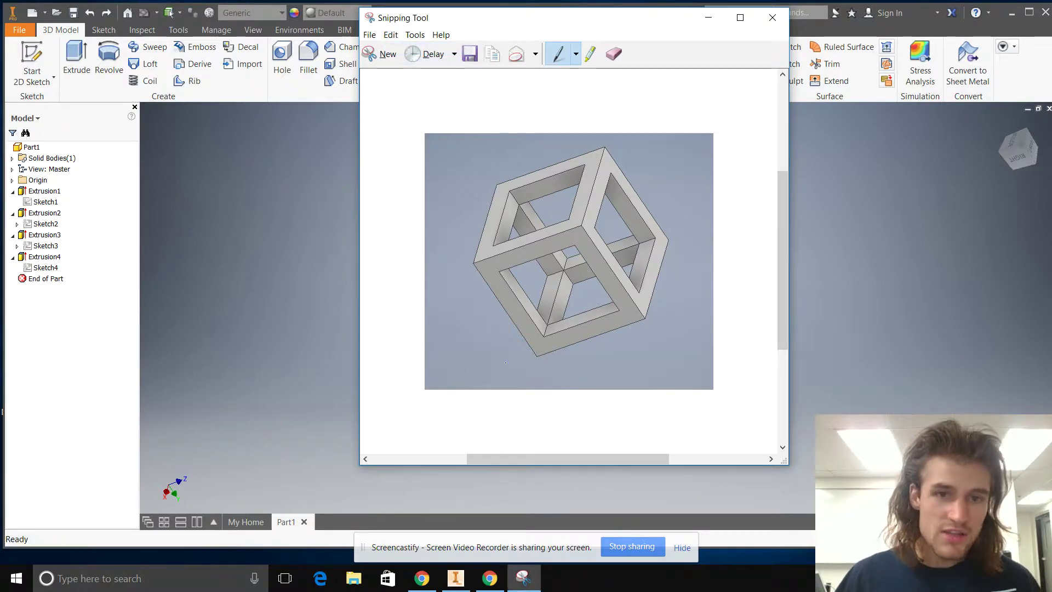
click(390, 34)
click(418, 54)
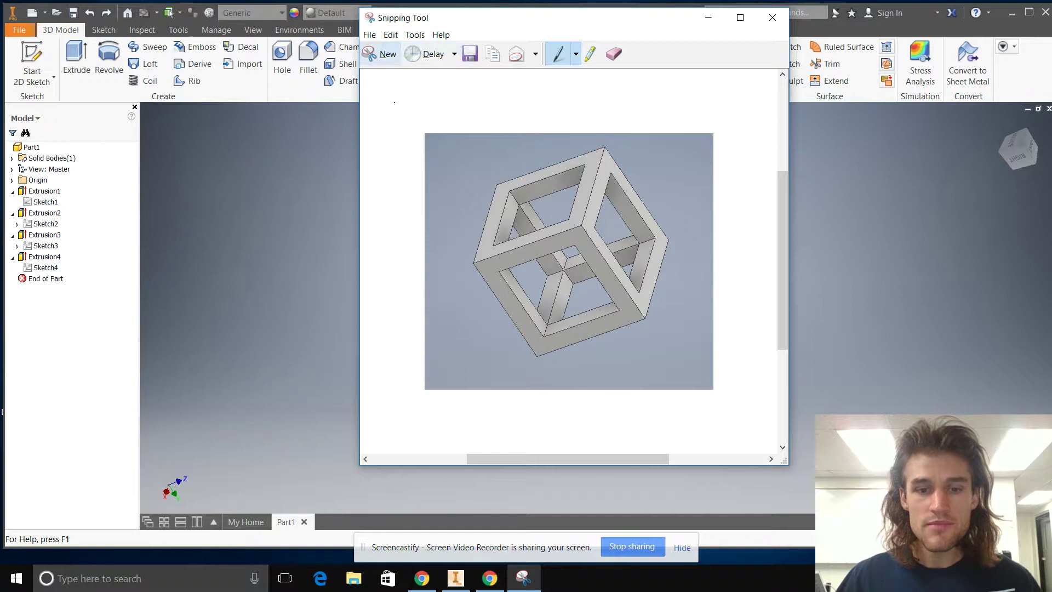
Switch to Chrome's Gmail tab showing the blank new message.
click(490, 580)
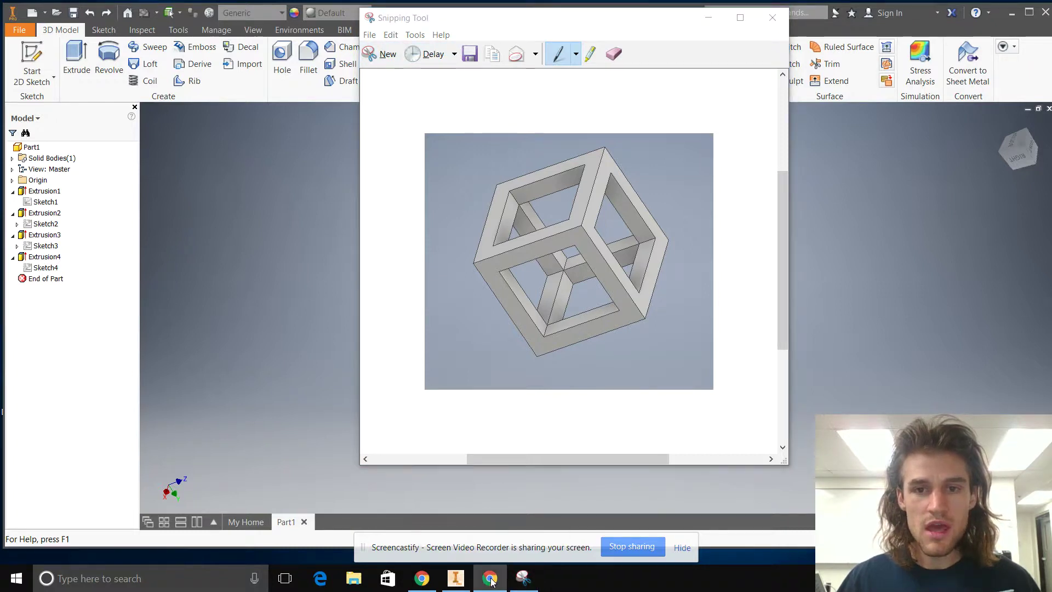
click(422, 578)
click(460, 10)
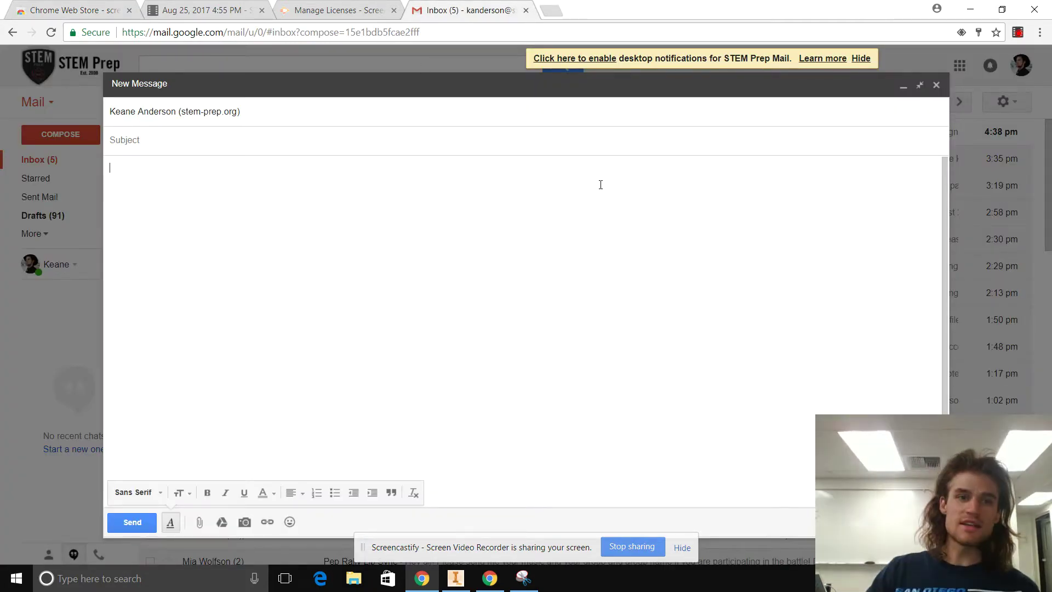
Give the message the subject 'Autodesk Sculpture' and paste the cube snip into the body.
click(271, 116)
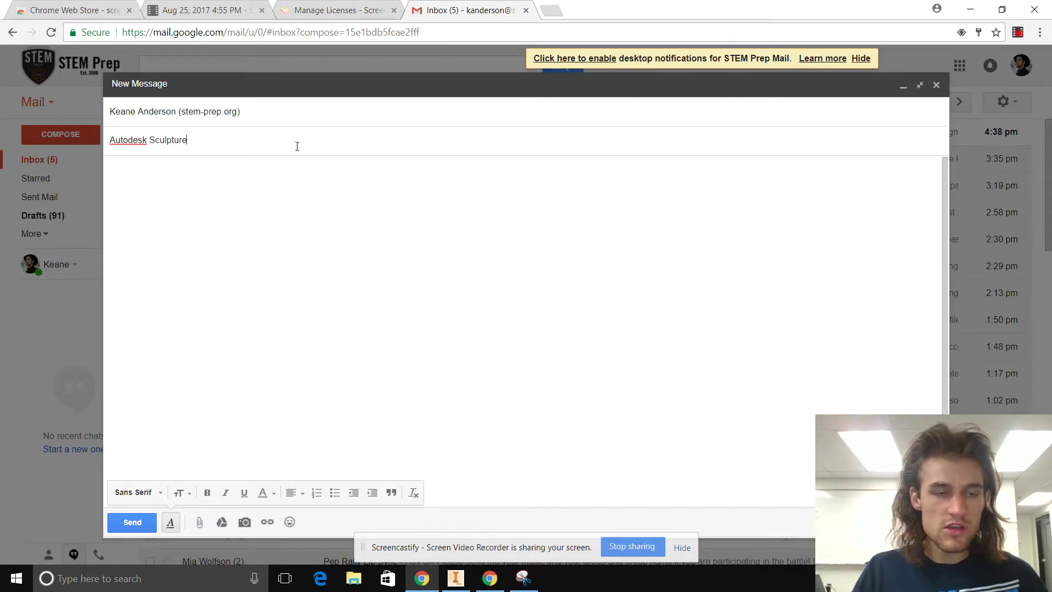
click(282, 167)
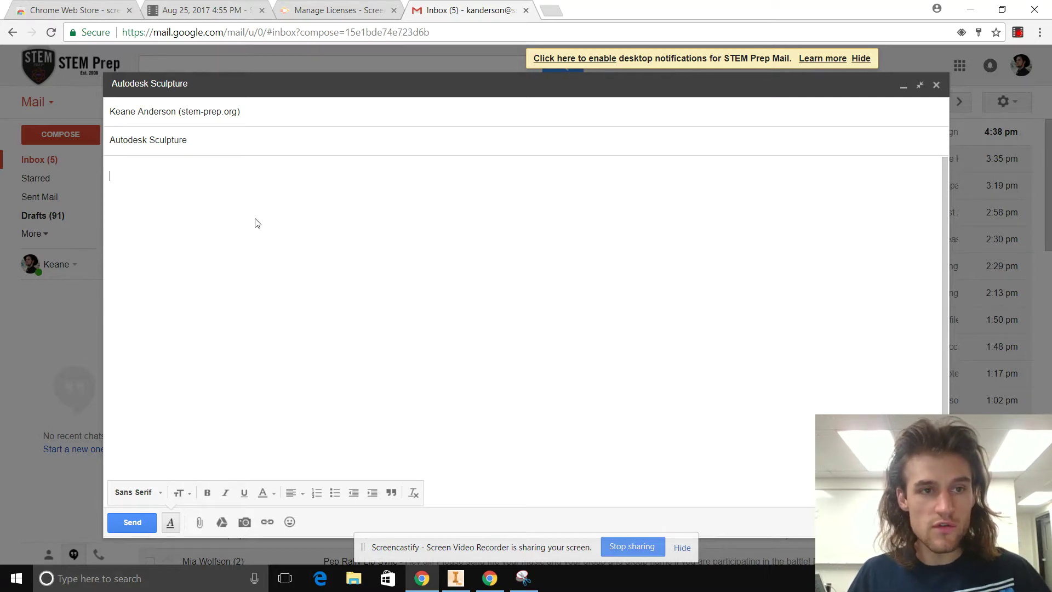
key(ctrl+v)
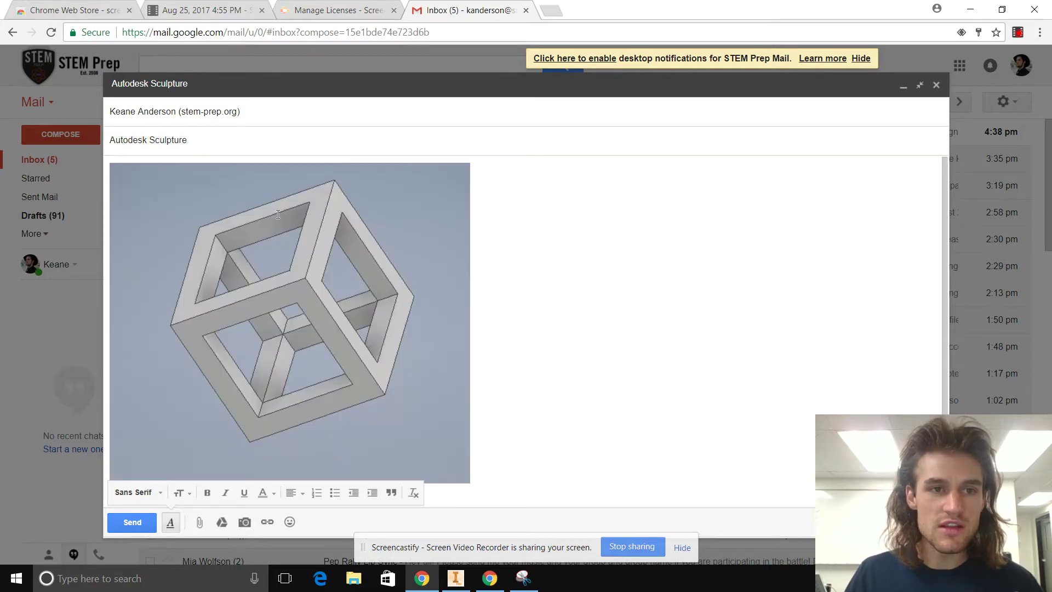
Check the body's right-click paste options, leaving a single cube-frame image.
right_click(576, 271)
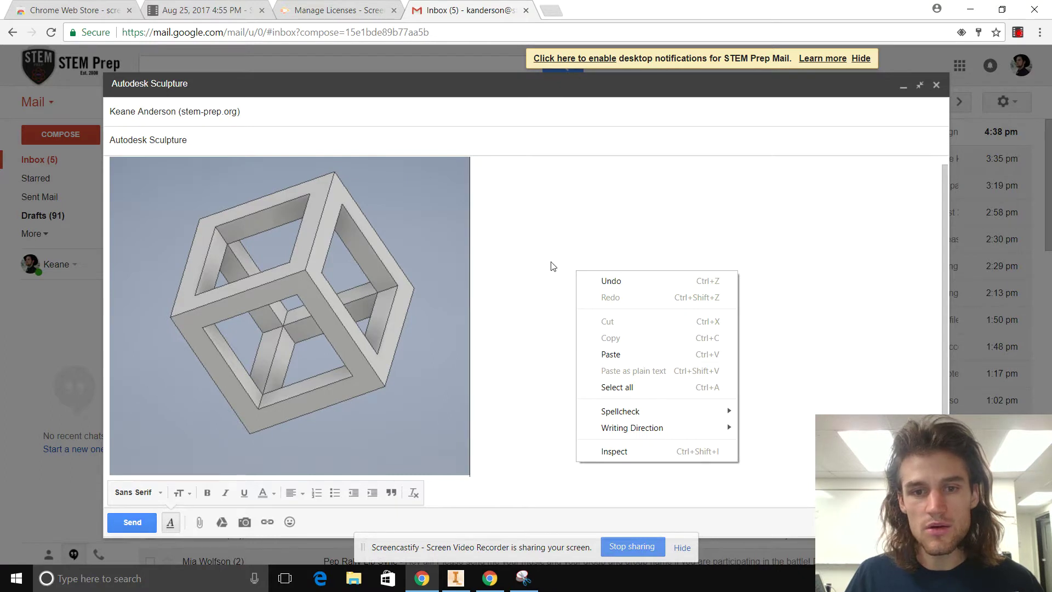
click(561, 240)
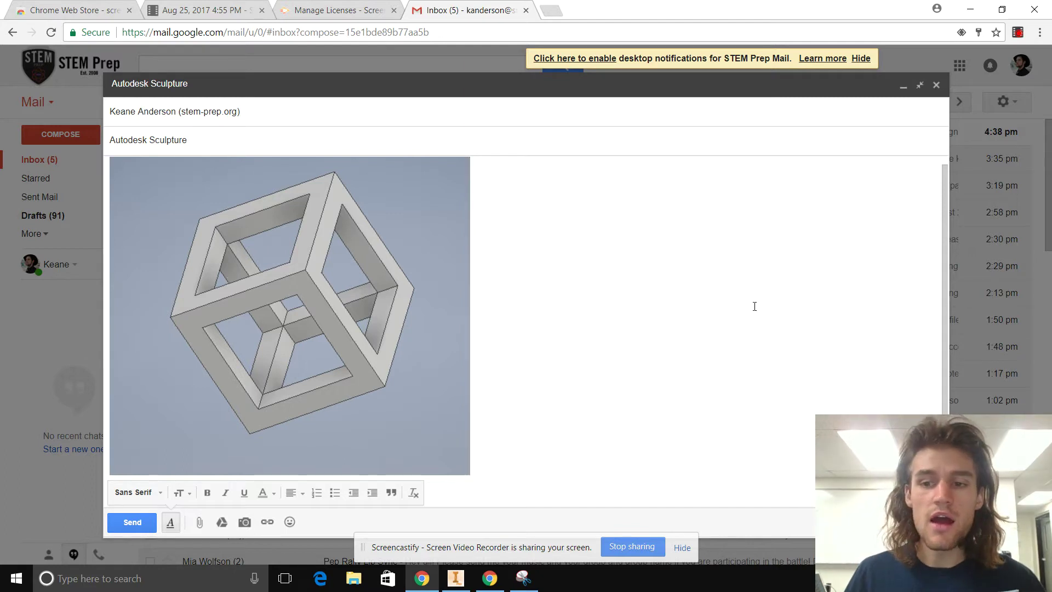
right_click(548, 277)
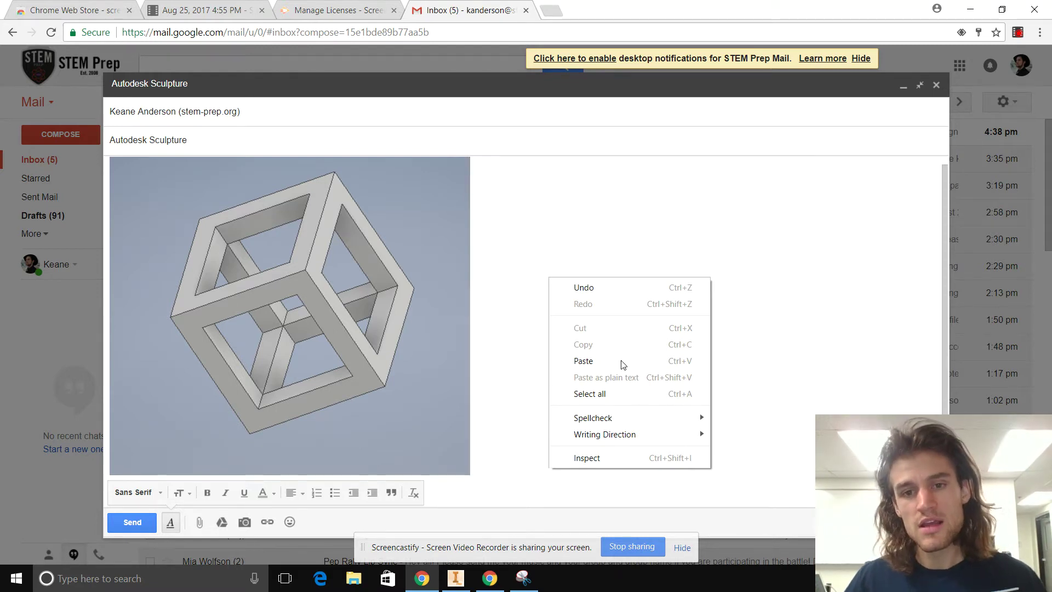
click(723, 374)
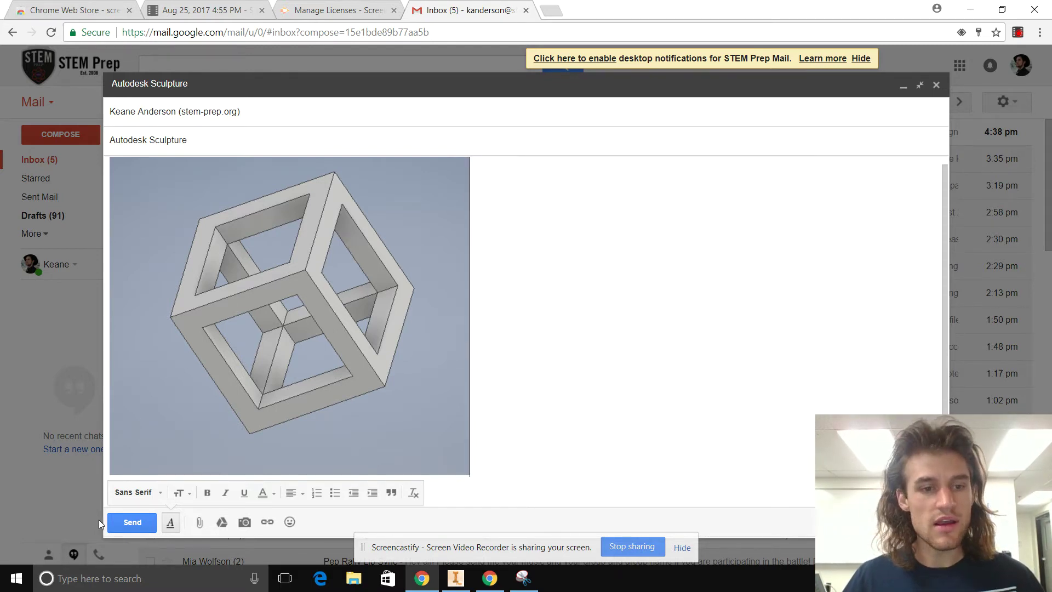